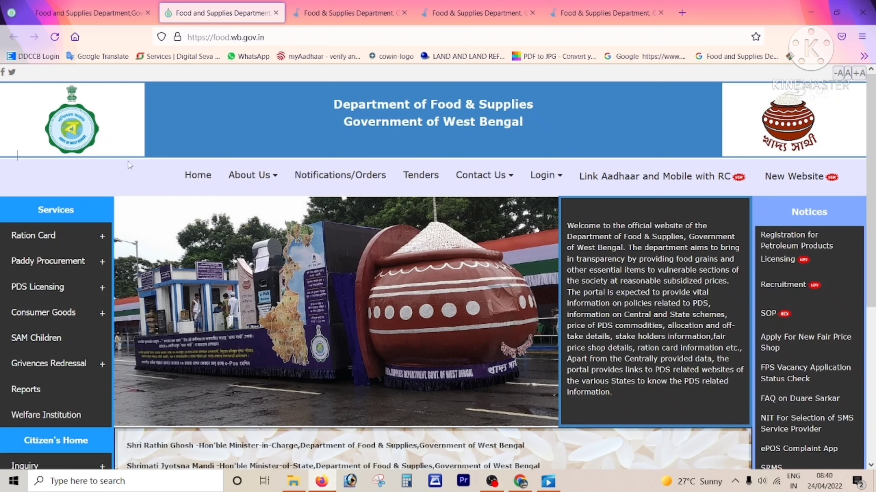
# Step: Go to Services > Inquiry > 'Verify Ration Card (e-RC/ DRC)' to reach the status check page
pyautogui.moveTo(58, 242)
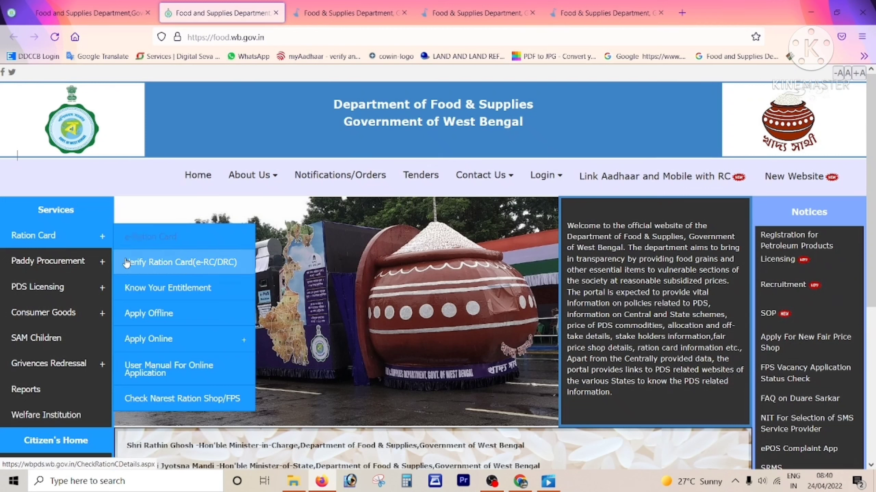
pyautogui.scroll(-3, 17, 155)
pyautogui.moveTo(61, 340)
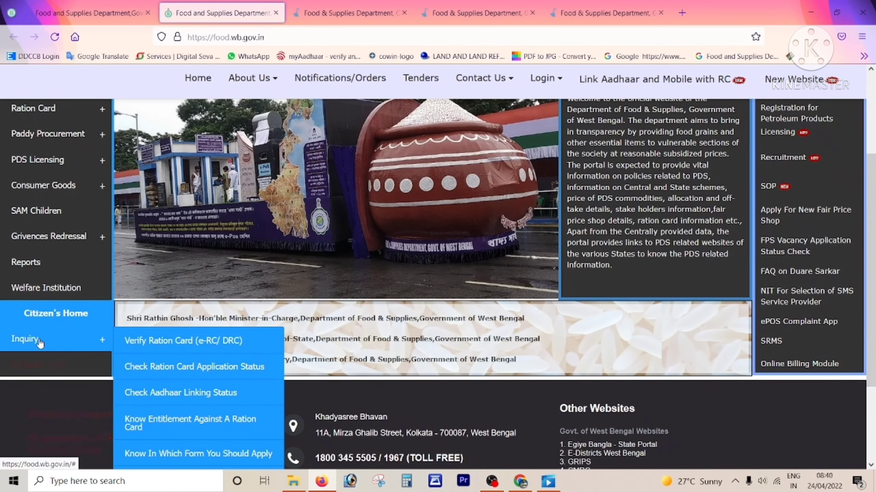
pyautogui.click(146, 348)
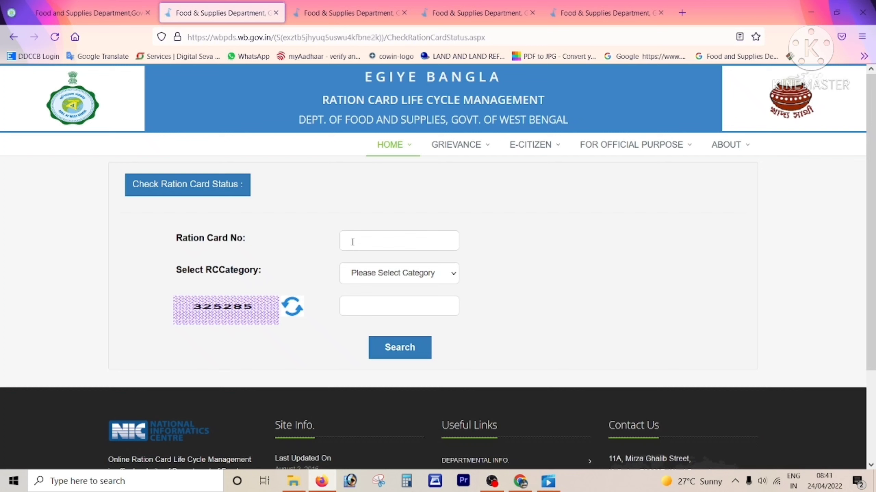
# Step: Search the pasted ration card number under category RKSY-I with the captcha filled in
pyautogui.click(359, 277)
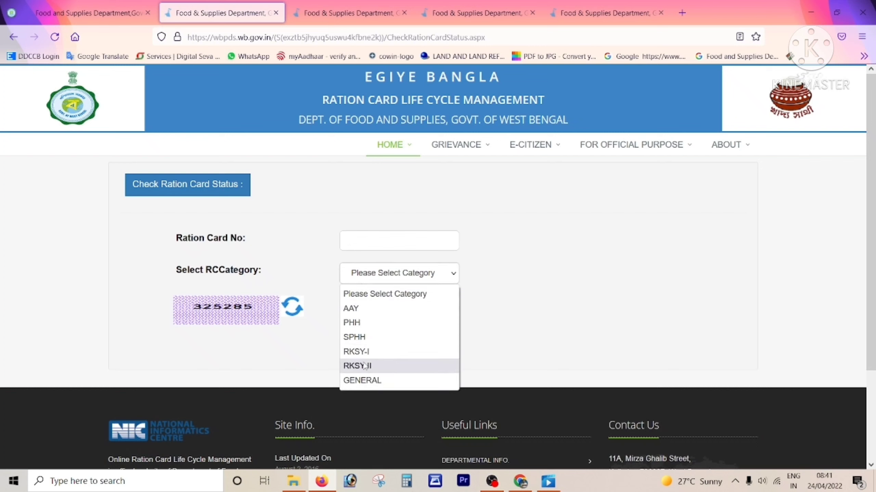
pyautogui.click(309, 357)
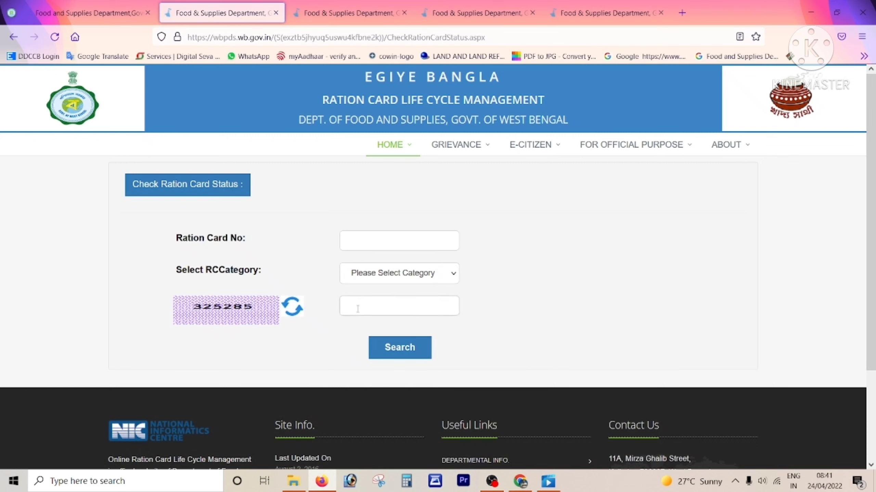
pyautogui.click(361, 238)
pyautogui.hotkey('ctrl', 'v')
pyautogui.click(375, 274)
pyautogui.click(377, 299)
pyautogui.click(377, 305)
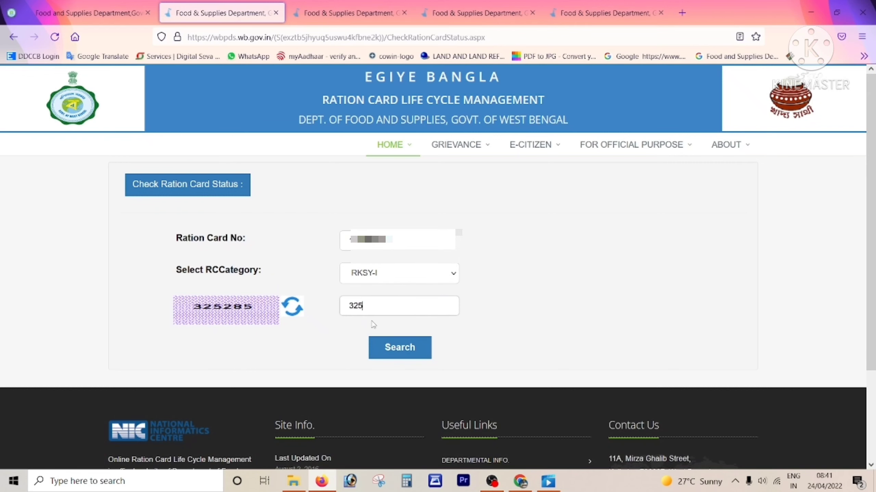
pyautogui.click(389, 351)
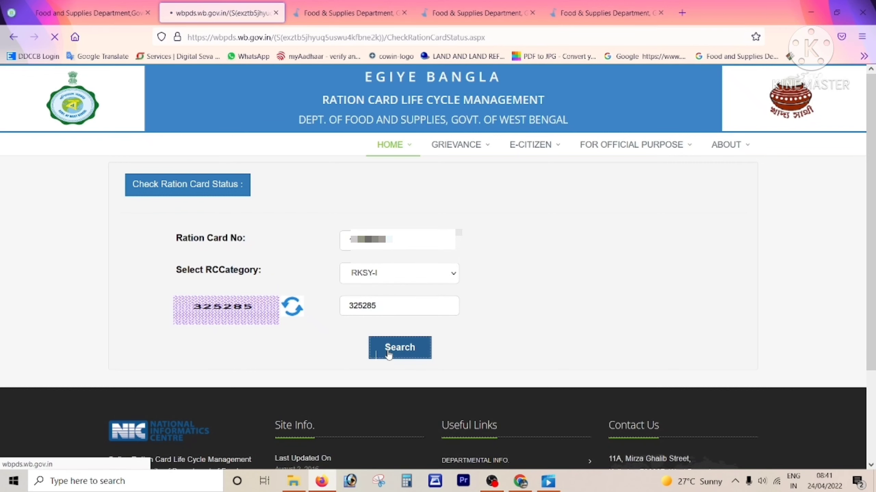
# Step: Compare the ration cards' status across tabs and return to the card flagged for verification
pyautogui.scroll(-8, 824, 201)
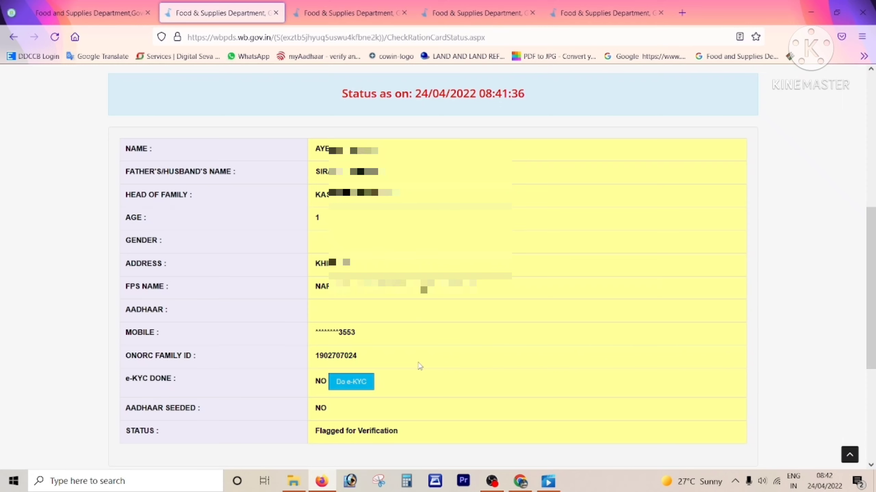
pyautogui.click(347, 13)
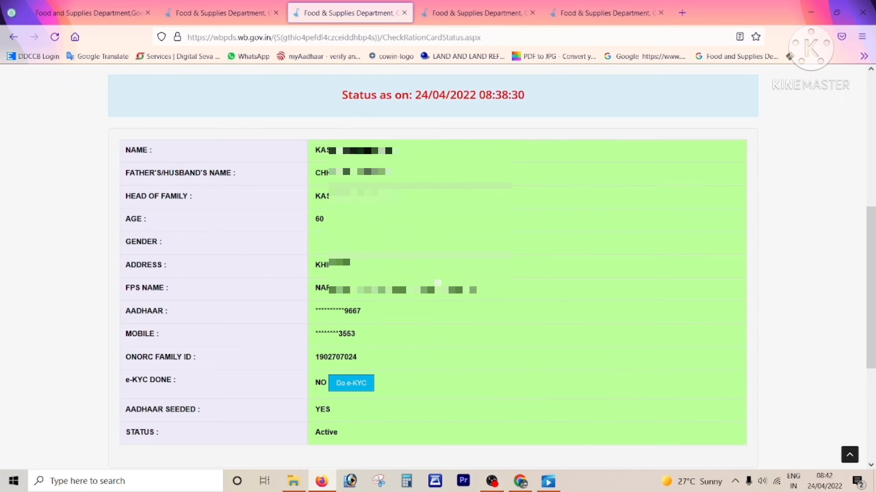
pyautogui.click(466, 5)
pyautogui.click(583, 14)
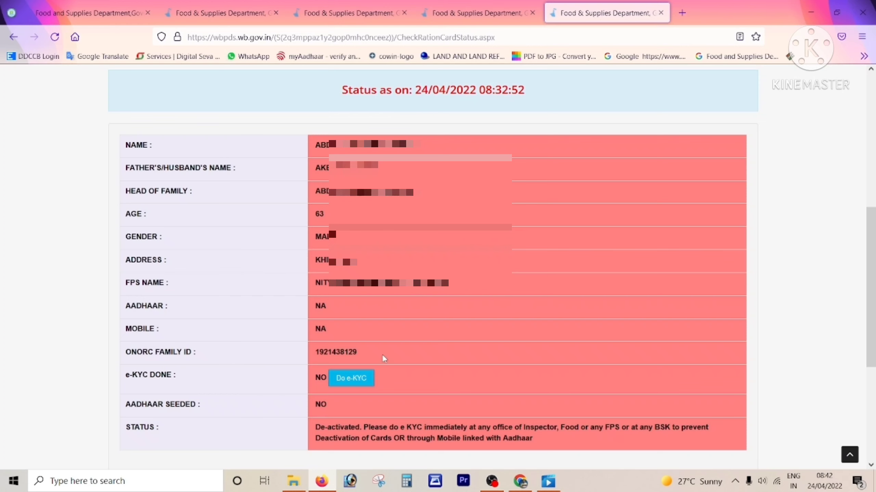
pyautogui.hotkey('ctrl', '2')
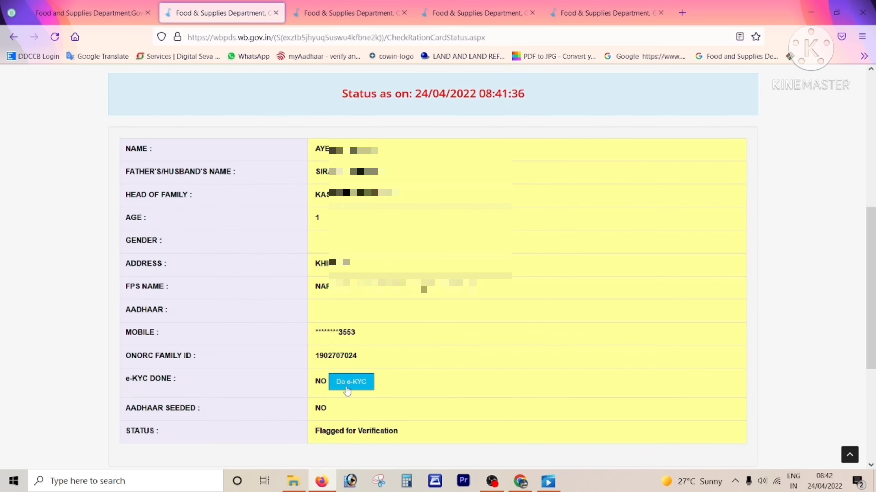
# Step: Start e-KYC and search the RKSY-I card by its pasted number to list its members
pyautogui.click(347, 388)
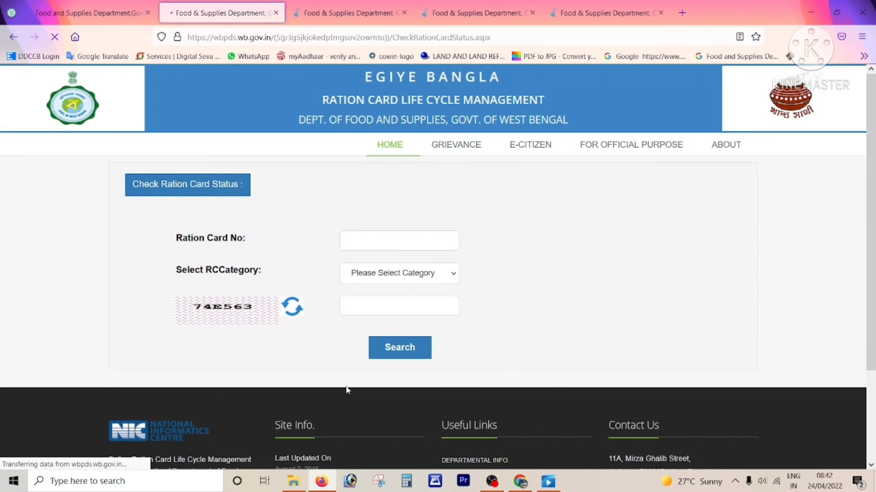
pyautogui.click(167, 251)
pyautogui.click(171, 303)
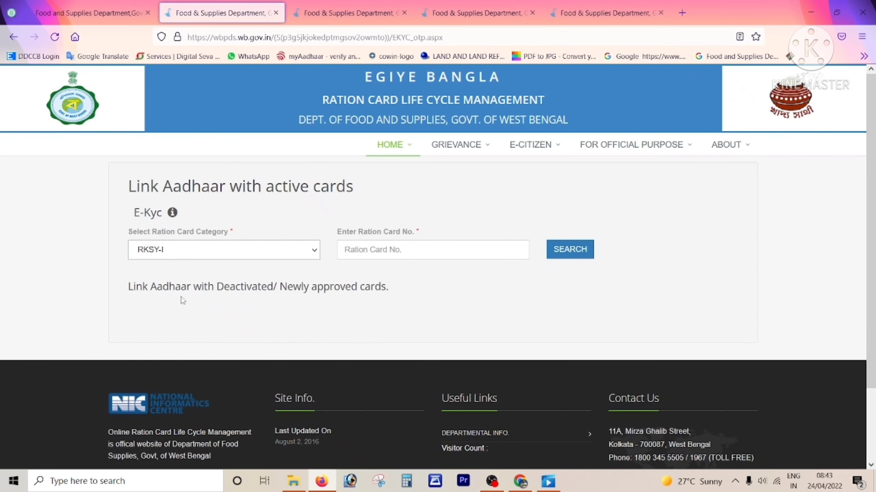
pyautogui.rightClick(353, 249)
pyautogui.click(382, 352)
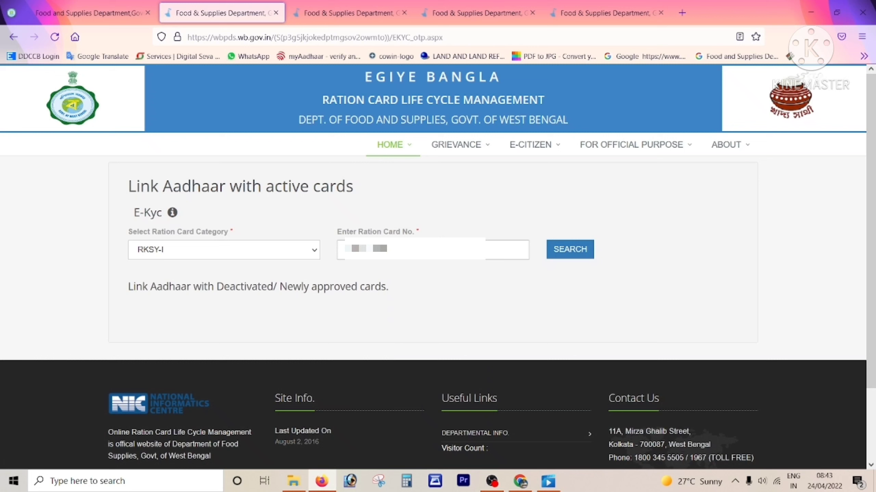
pyautogui.click(570, 250)
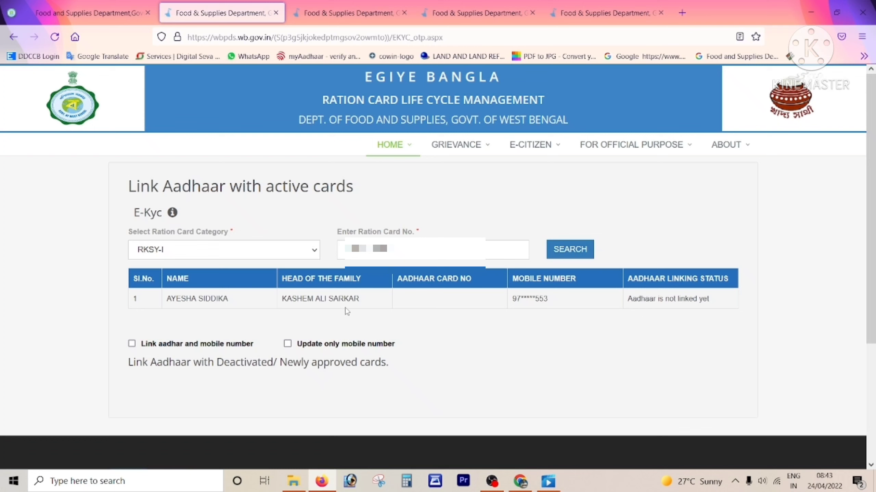
pyautogui.moveTo(403, 278); pyautogui.dragTo(501, 277)
pyautogui.click(415, 300)
# Step: Choose Aadhaar and mobile linking, enter the Aadhaar number, then send and submit its OTP
pyautogui.click(132, 344)
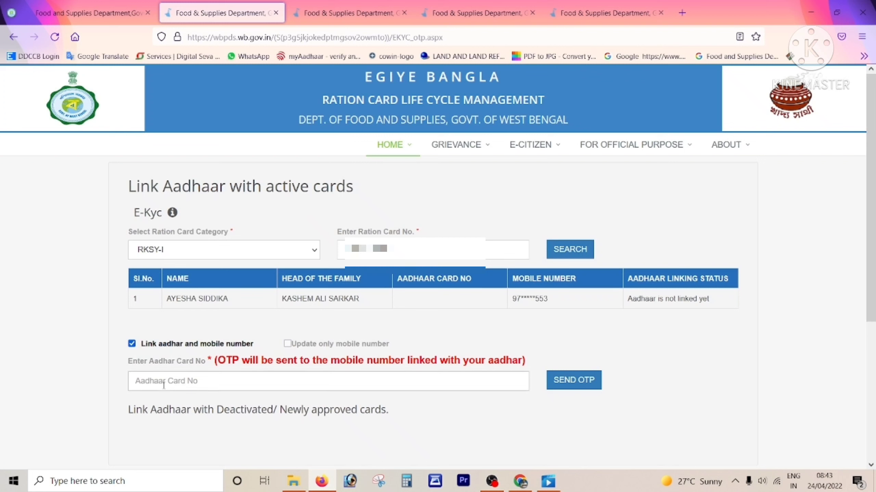
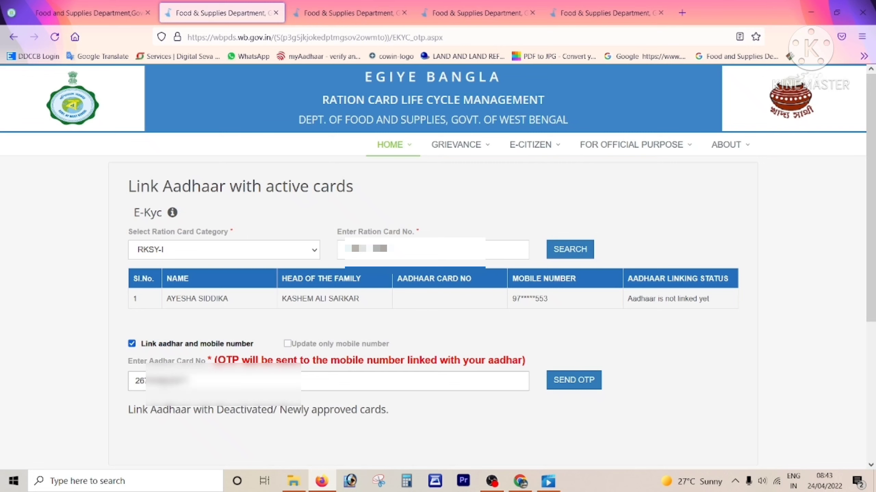
pyautogui.click(575, 380)
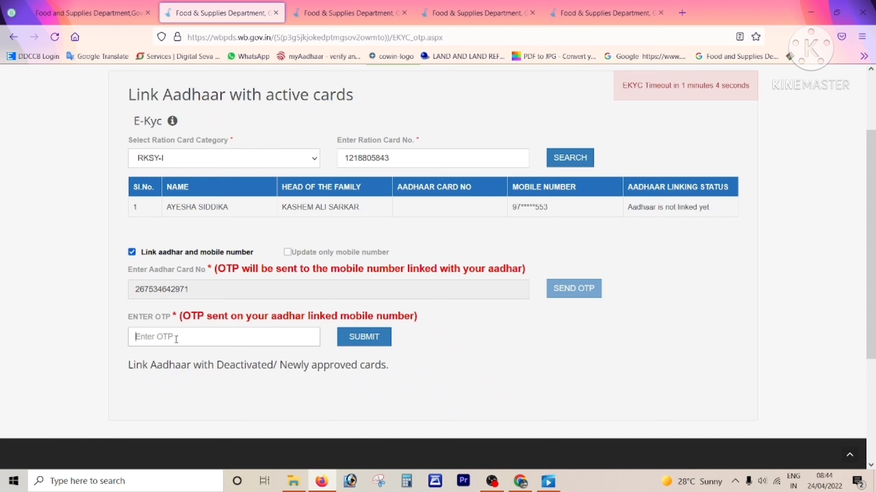
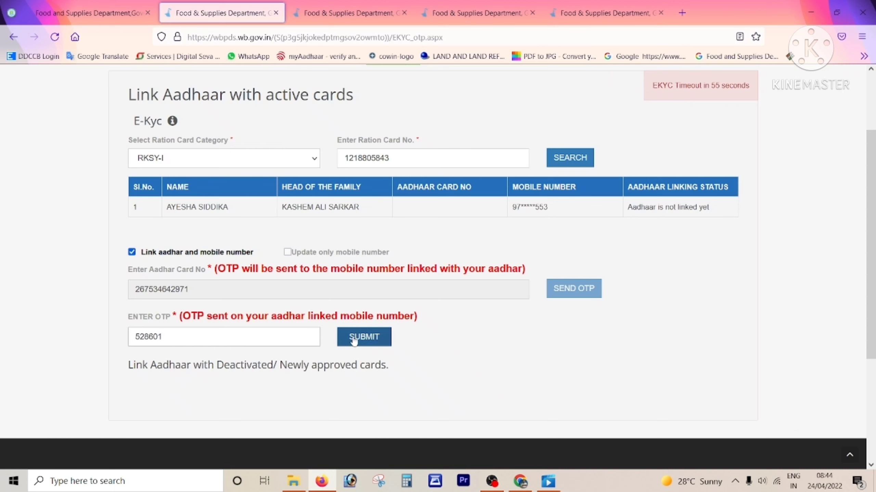
pyautogui.click(353, 339)
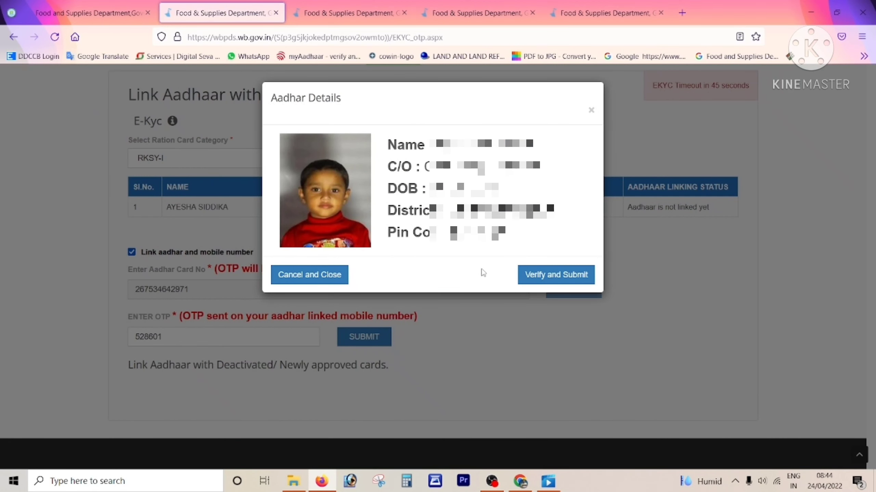
# Step: Verify and submit the Aadhaar details, then acknowledge the Aadhaar-linked success message
pyautogui.click(544, 280)
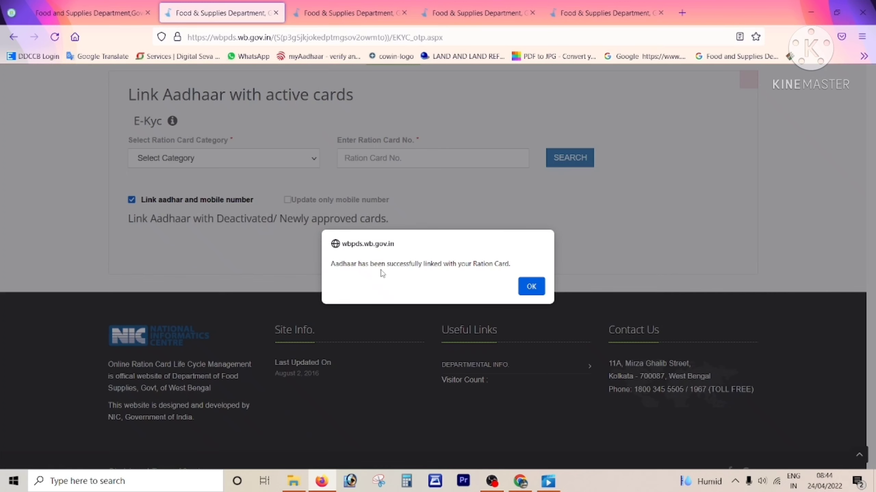
pyautogui.click(531, 287)
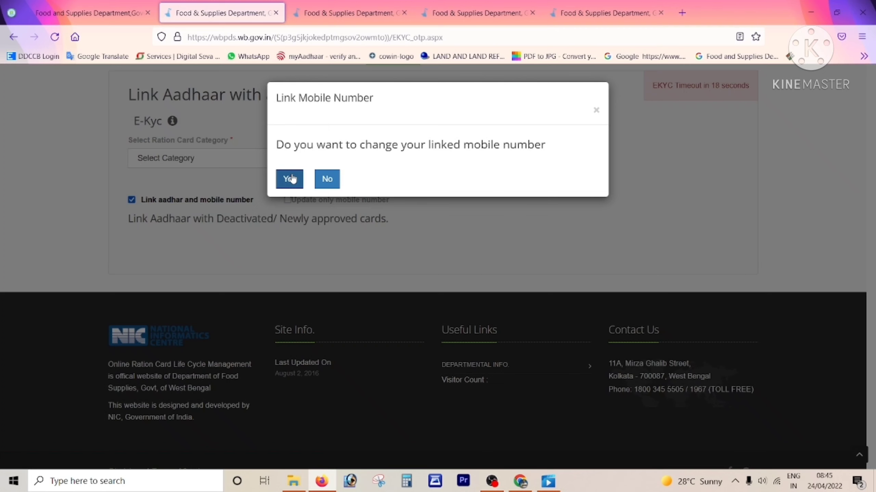
# Step: Agree to change the mobile number, enter the new number and request its OTP
pyautogui.click(292, 186)
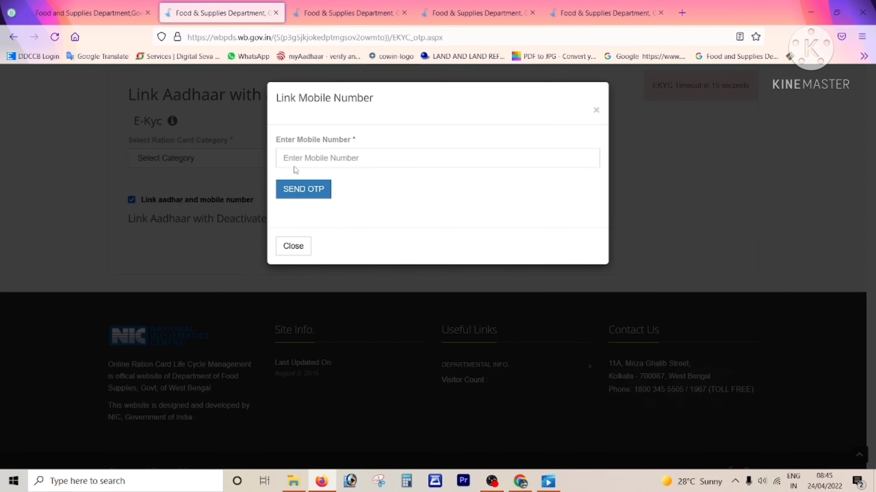
pyautogui.click(295, 164)
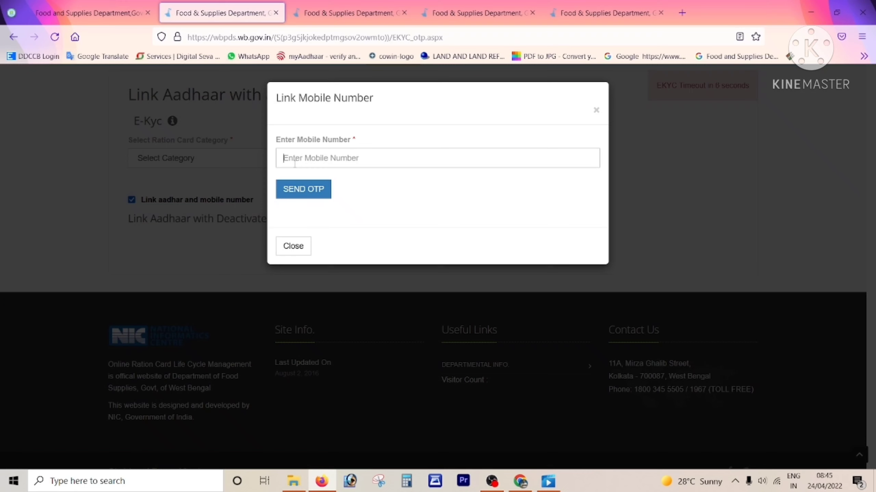
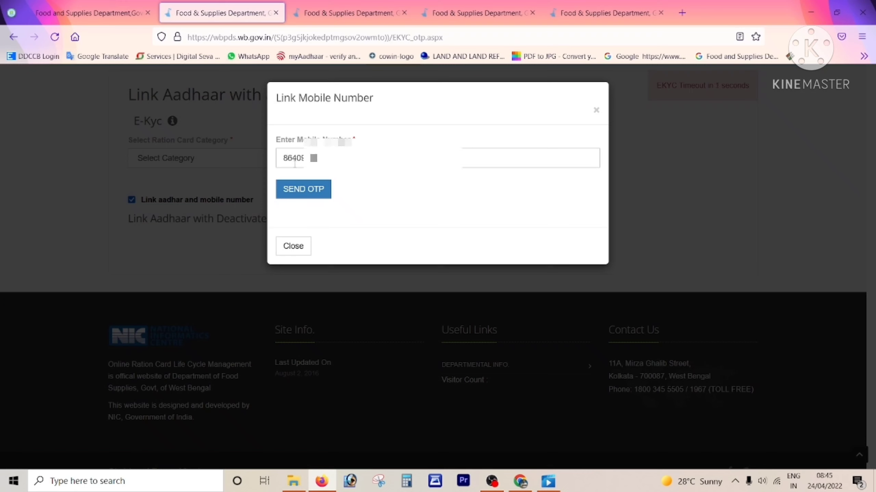
pyautogui.click(302, 190)
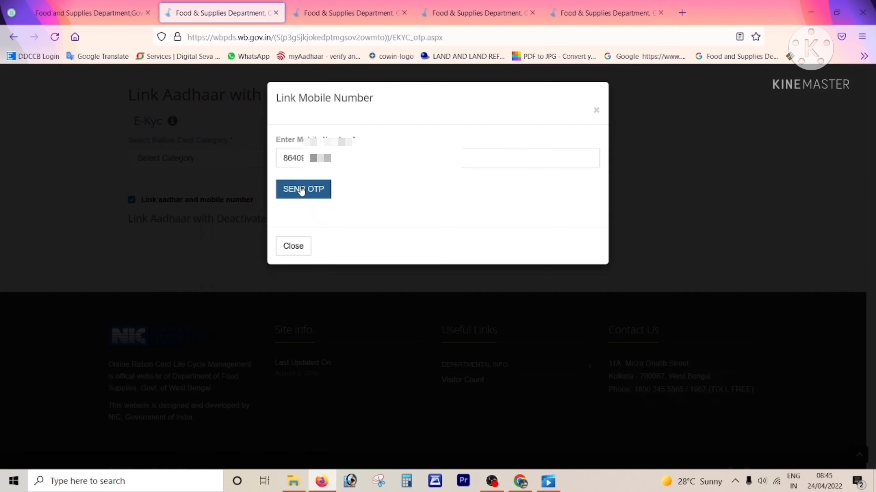
pyautogui.click(302, 190)
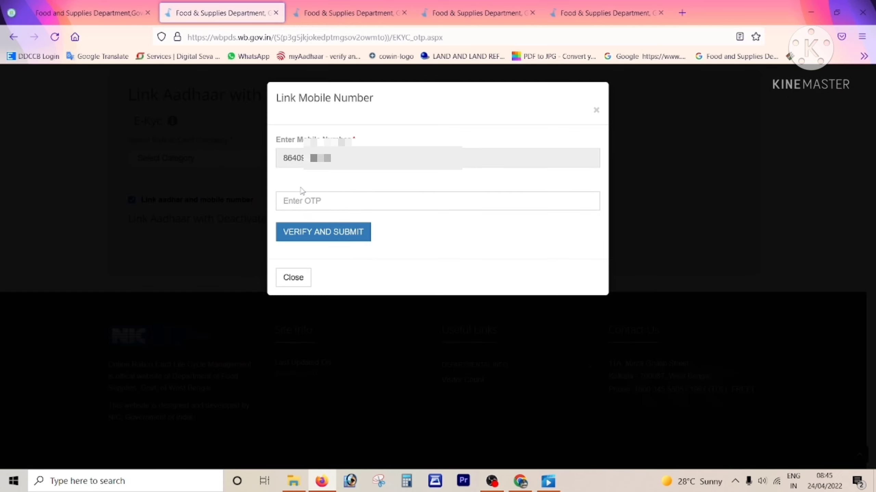
# Step: Enter the received OTP to verify and link the new mobile, then acknowledge success
pyautogui.click(305, 201)
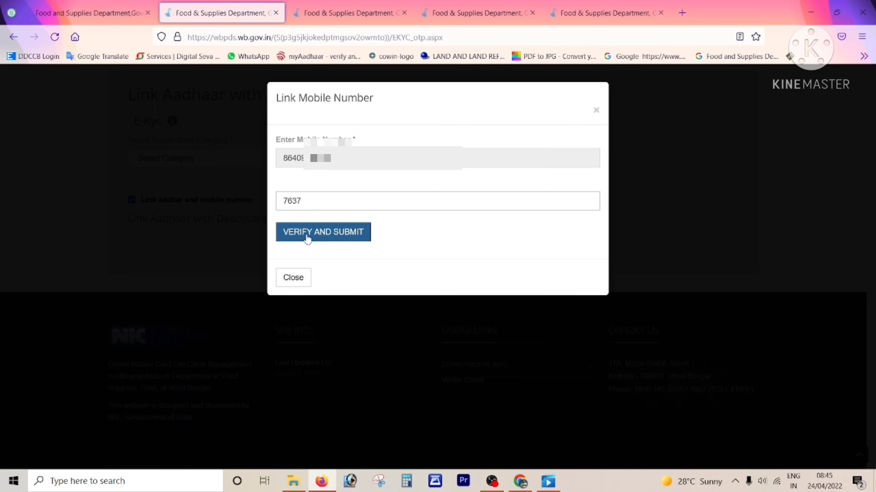
pyautogui.click(307, 238)
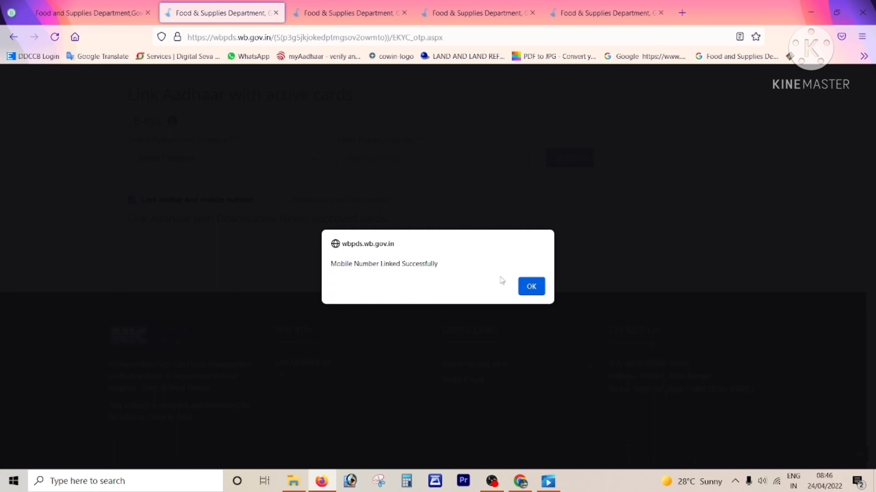
pyautogui.click(530, 293)
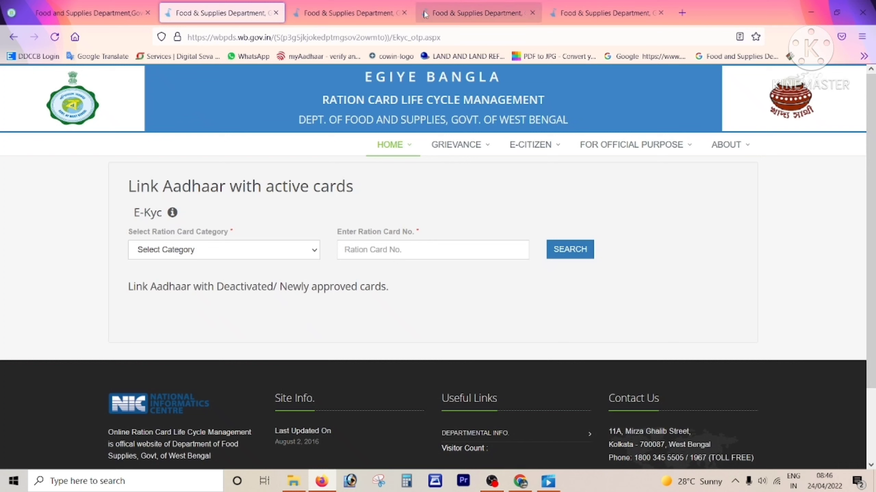
pyautogui.click(386, 13)
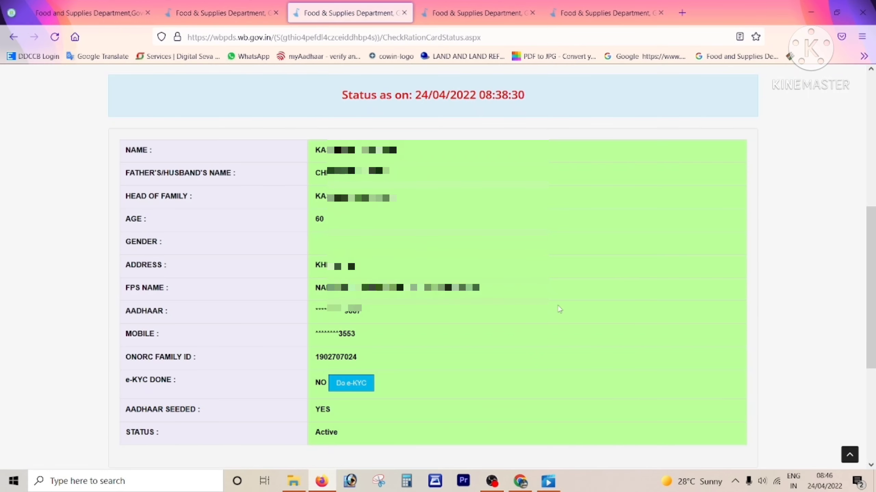
pyautogui.click(248, 10)
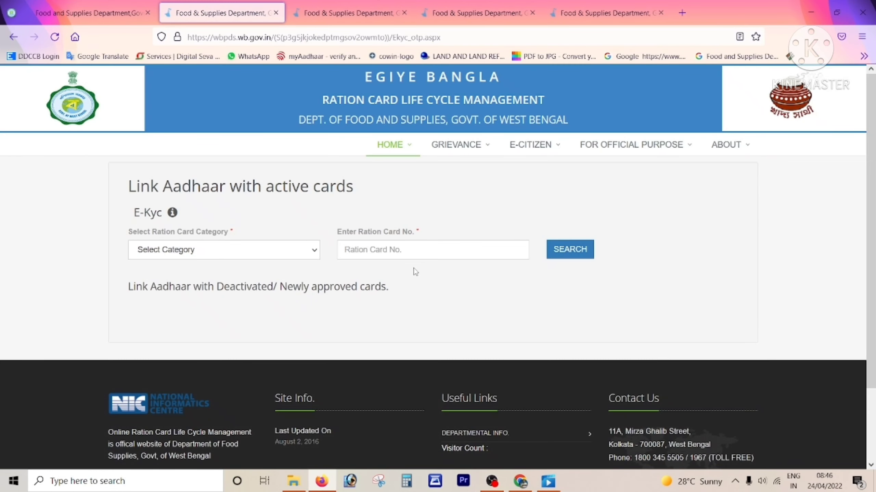